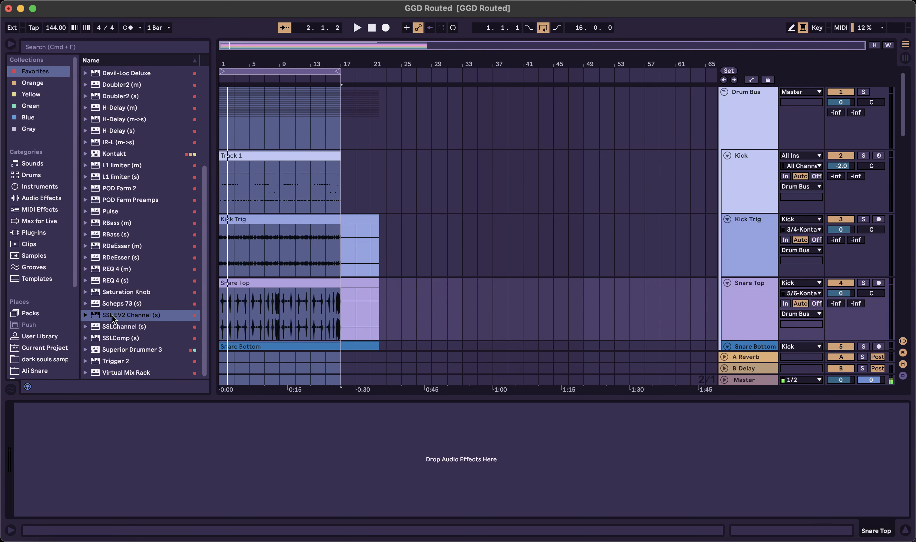
Step: Add the SSL EV2 Channel (s) plug-in to the Snare Top track and set its LMF frequency to 0.97 kHz
{"action": "left_click_drag", "start_coordinate": [112, 315], "coordinate": [126, 455]}
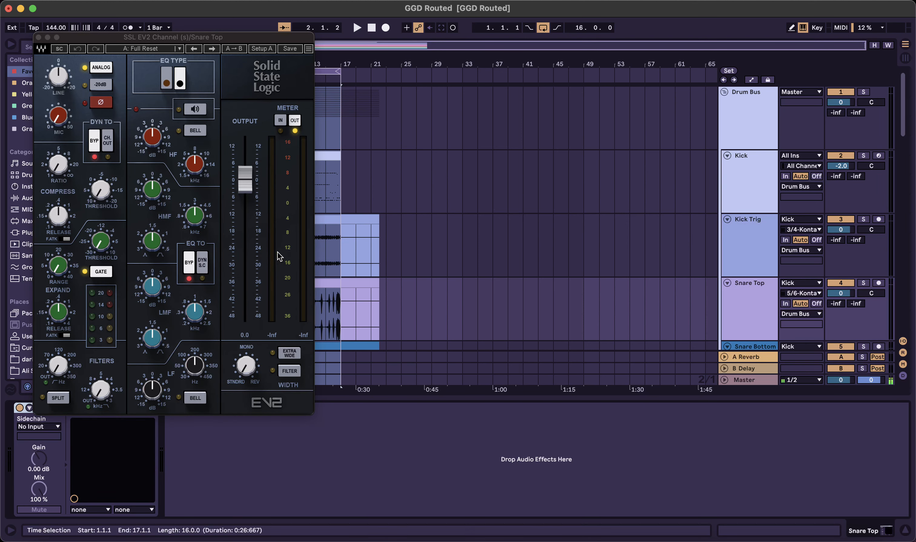
{"action": "left_click", "coordinate": [157, 283]}
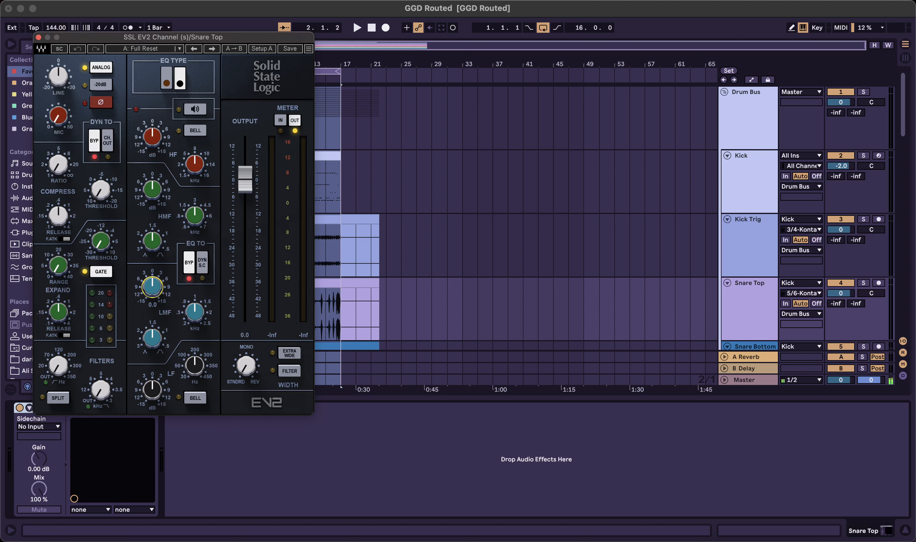
{"action": "left_click_drag", "start_coordinate": [191, 313], "coordinate": [191, 315]}
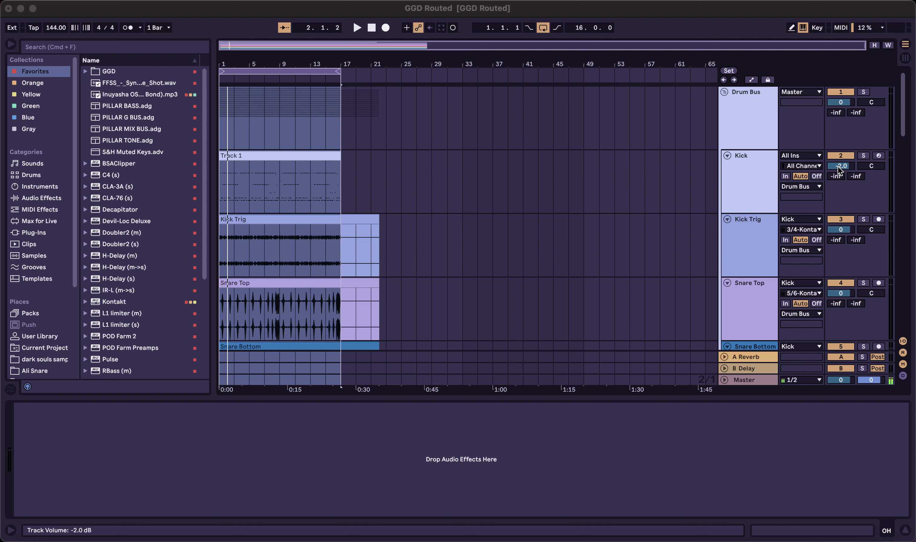
{"action": "left_click", "coordinate": [736, 289]}
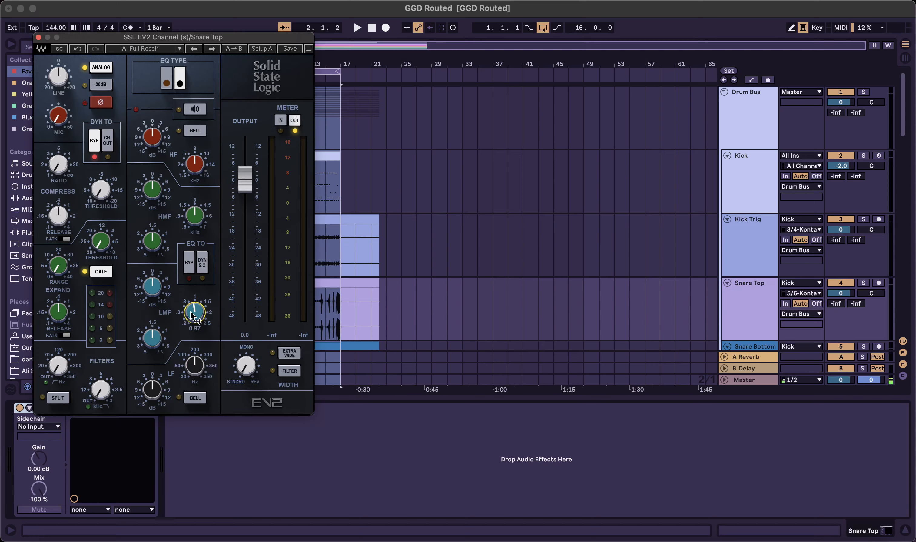
Step: Cut the LMF band gain on the Snare Top EV2 during playback and lower its frequency to 0.88 kHz
{"action": "key", "text": "space"}
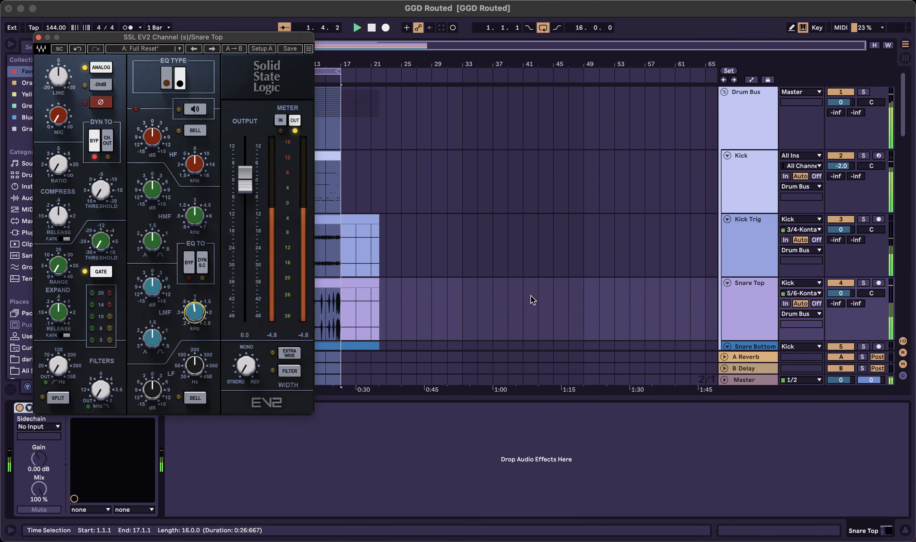
{"action": "mouse_move", "coordinate": [194, 313]}
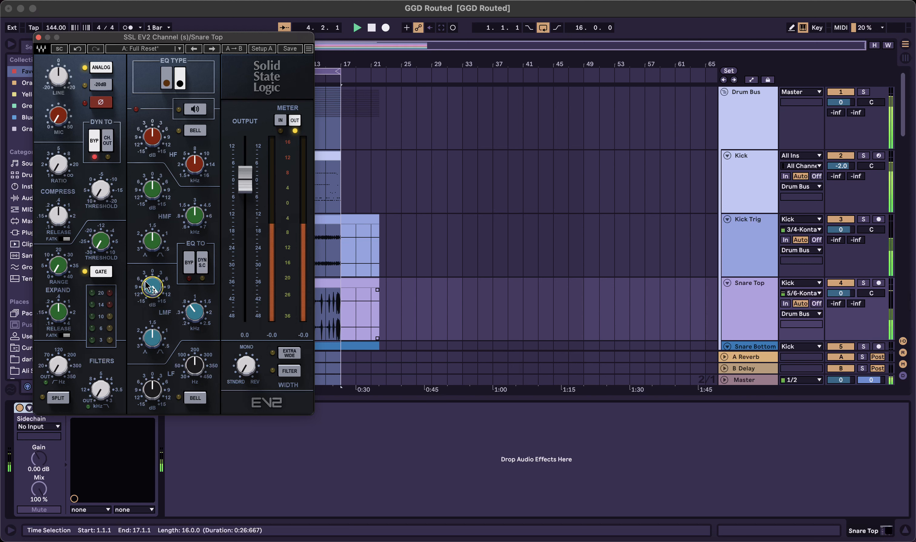
{"action": "mouse_move", "coordinate": [194, 312]}
{"action": "left_mouse_down"}
{"action": "mouse_move", "coordinate": [194, 296]}
{"action": "mouse_move", "coordinate": [194, 319]}
{"action": "mouse_move", "coordinate": [194, 311]}
{"action": "left_mouse_up"}
{"action": "mouse_move", "coordinate": [152, 286]}
{"action": "left_mouse_down"}
{"action": "mouse_move", "coordinate": [152, 303]}
{"action": "mouse_move", "coordinate": [150, 292]}
{"action": "left_mouse_up"}
{"action": "key", "text": "space"}
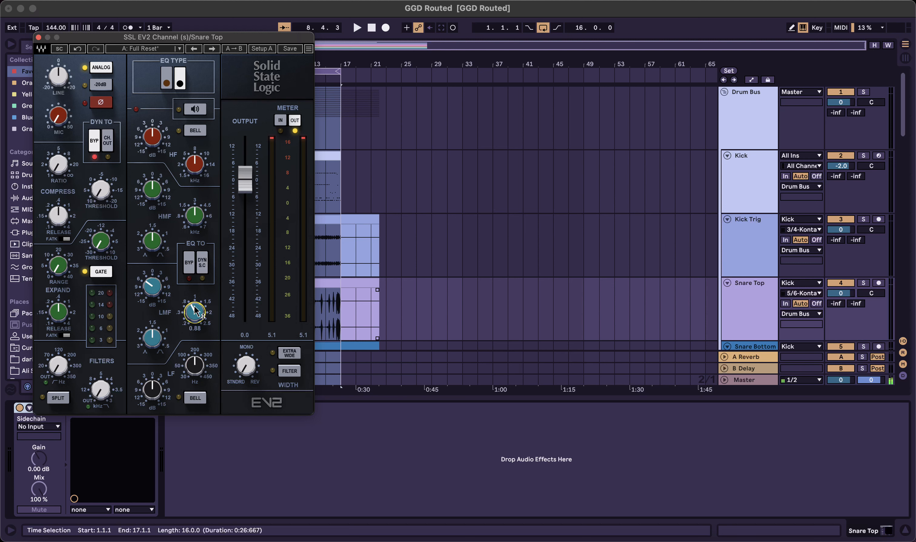
Step: Sweep the HMF band to a lower frequency while the loop plays and set its gain to -2.4 dB
{"action": "key", "text": "space"}
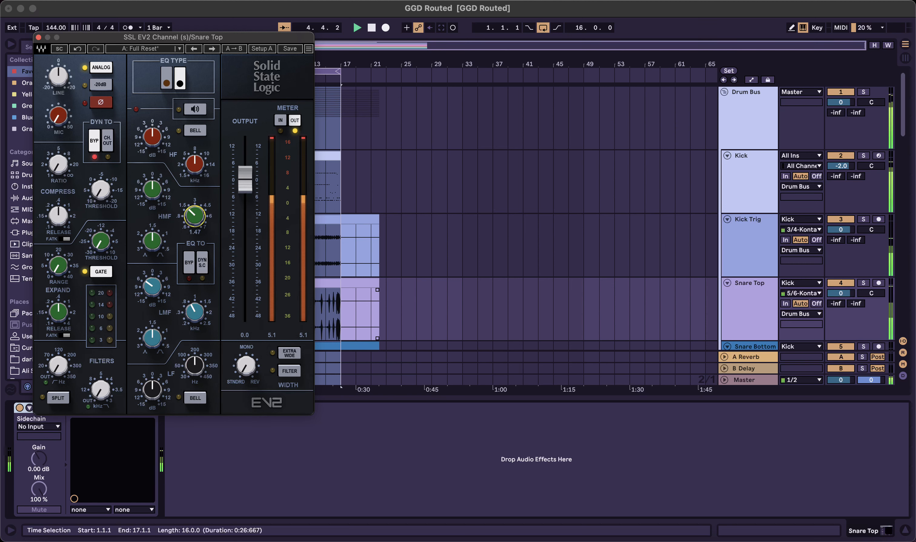
{"action": "left_click_drag", "start_coordinate": [152, 189], "coordinate": [152, 171]}
{"action": "left_click_drag", "start_coordinate": [194, 215], "coordinate": [195, 220]}
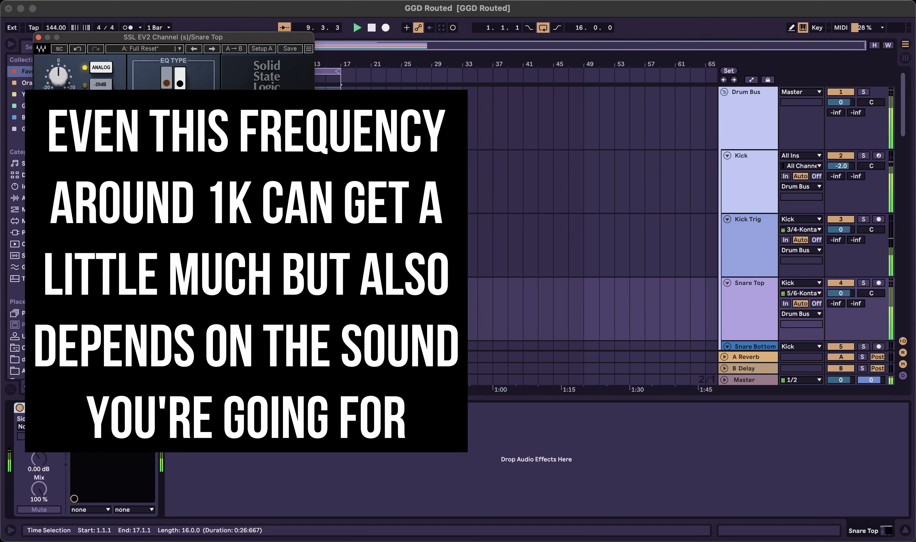
{"action": "left_click_drag", "start_coordinate": [152, 189], "coordinate": [152, 234]}
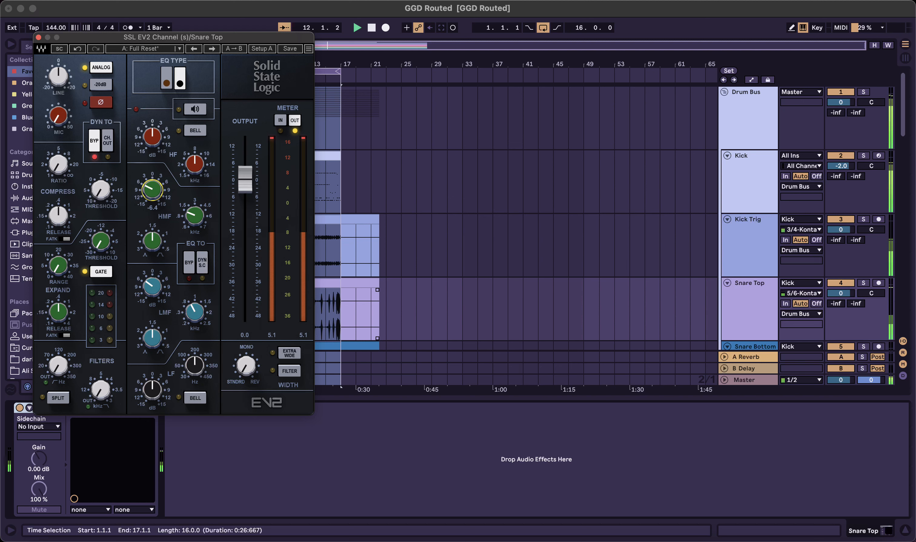
{"action": "mouse_move", "coordinate": [152, 235]}
{"action": "left_mouse_down"}
{"action": "mouse_move", "coordinate": [152, 251]}
{"action": "mouse_move", "coordinate": [152, 219]}
{"action": "left_mouse_up"}
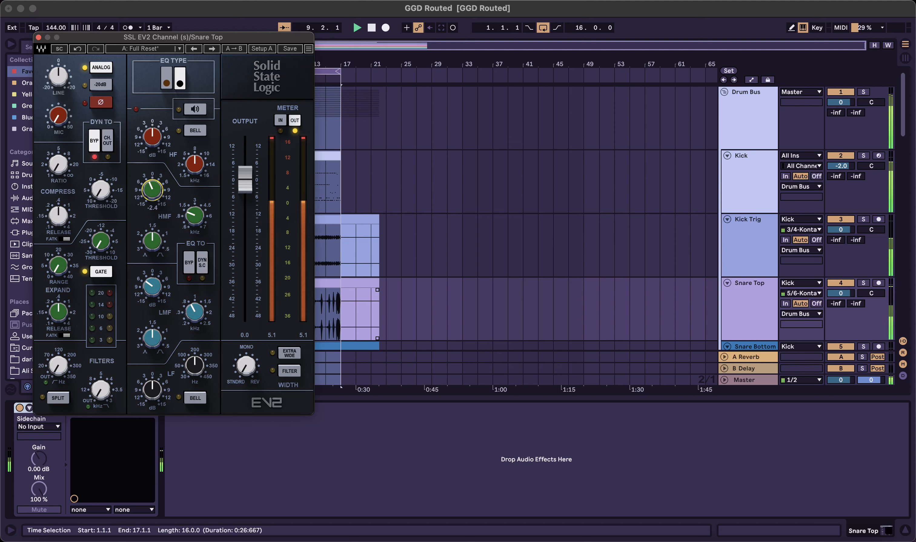
{"action": "key", "text": "space"}
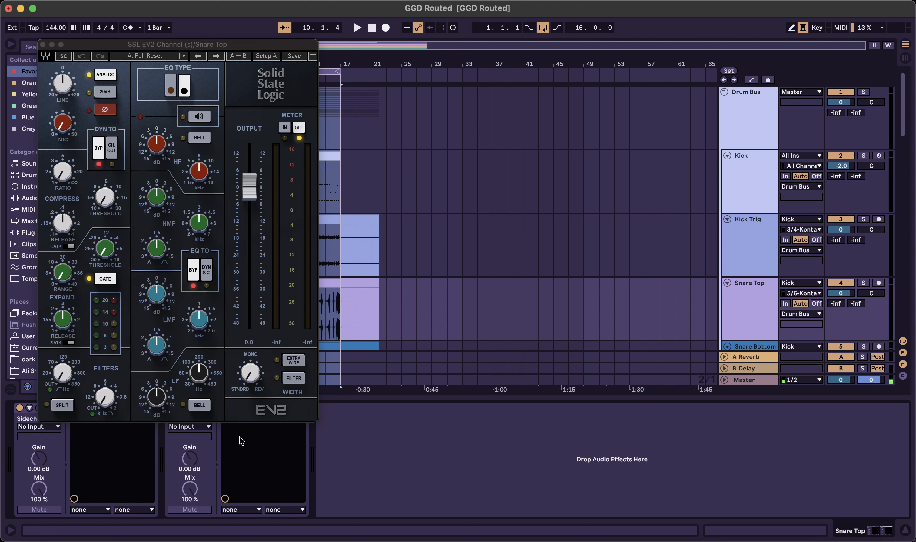
Step: Boost the LF band on the second SSL EV2 Channel during playback and switch the band to a bell shape
{"action": "key", "text": "space"}
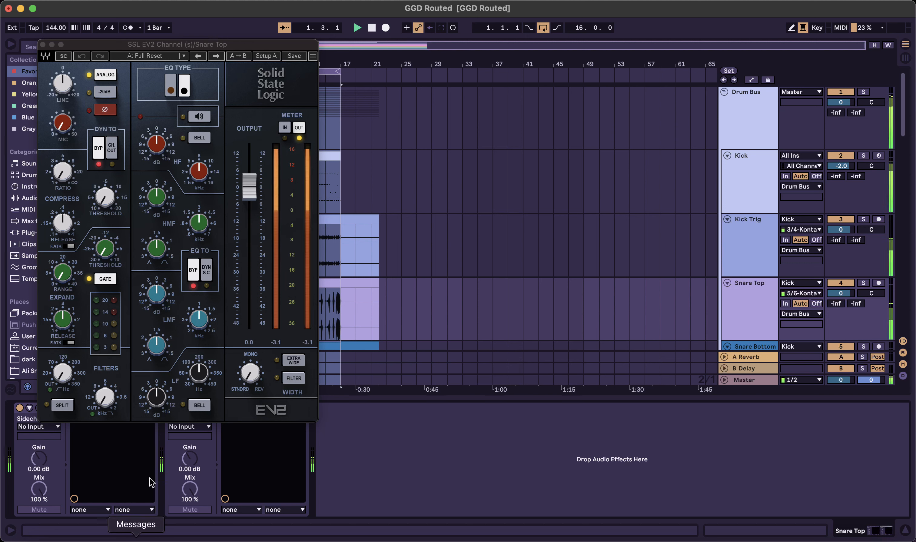
{"action": "left_click_drag", "start_coordinate": [156, 396], "coordinate": [156, 367]}
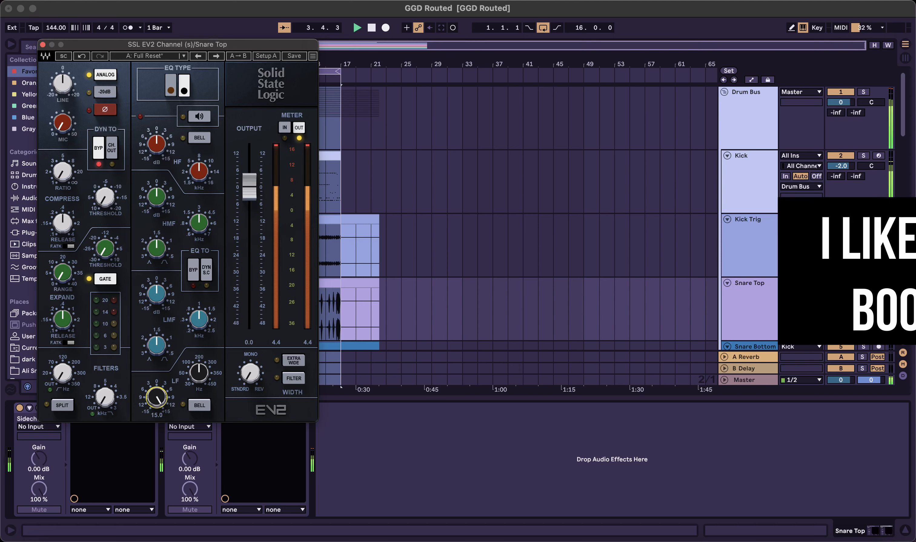
{"action": "mouse_move", "coordinate": [156, 397]}
{"action": "left_mouse_down"}
{"action": "mouse_move", "coordinate": [156, 413]}
{"action": "mouse_move", "coordinate": [157, 398]}
{"action": "left_mouse_up"}
{"action": "left_click", "coordinate": [200, 405]}
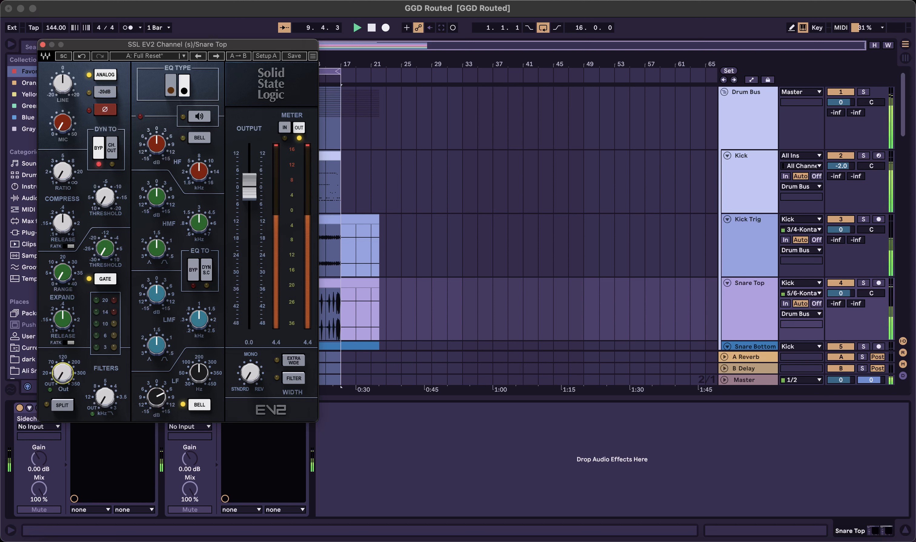
{"action": "key", "text": "space"}
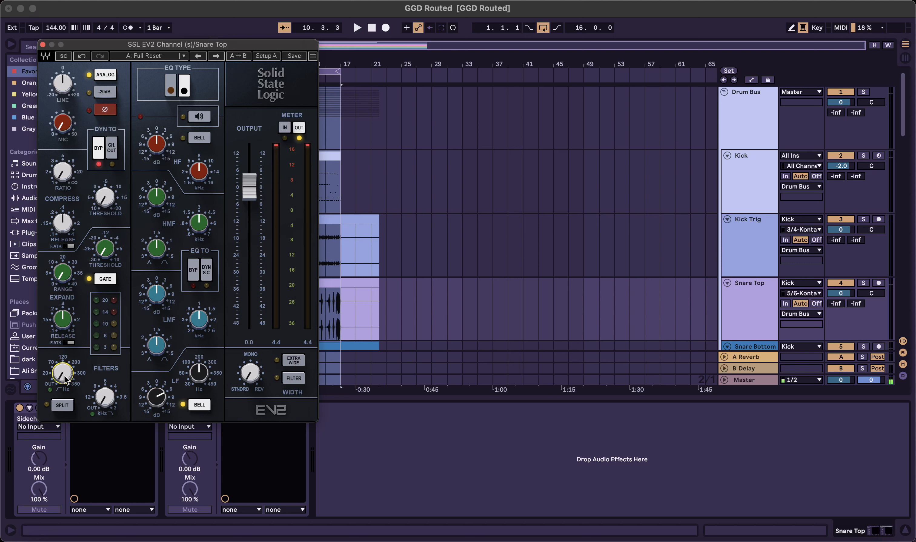
Step: Set the second EV2's high-pass filter to about 74 Hz while listening to the snare in the loop
{"action": "key", "text": "space"}
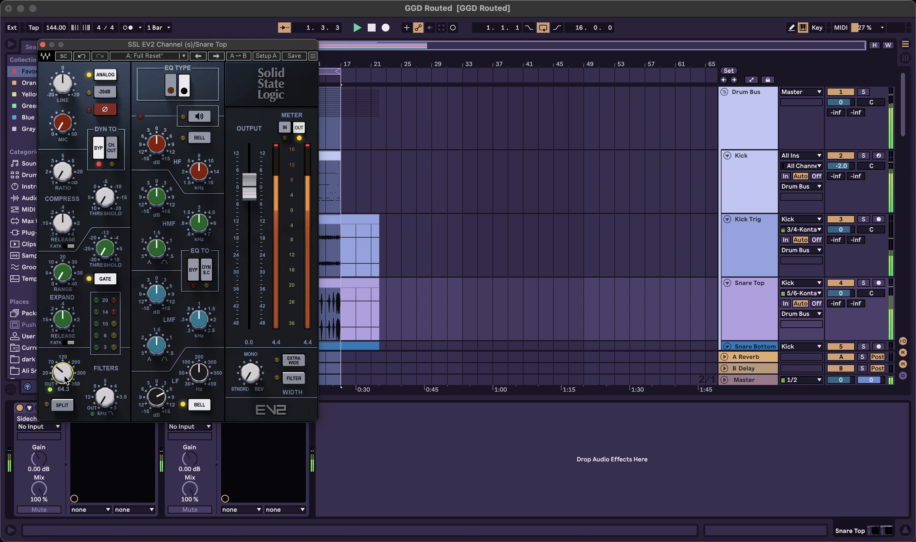
{"action": "left_click_drag", "start_coordinate": [62, 373], "coordinate": [62, 375]}
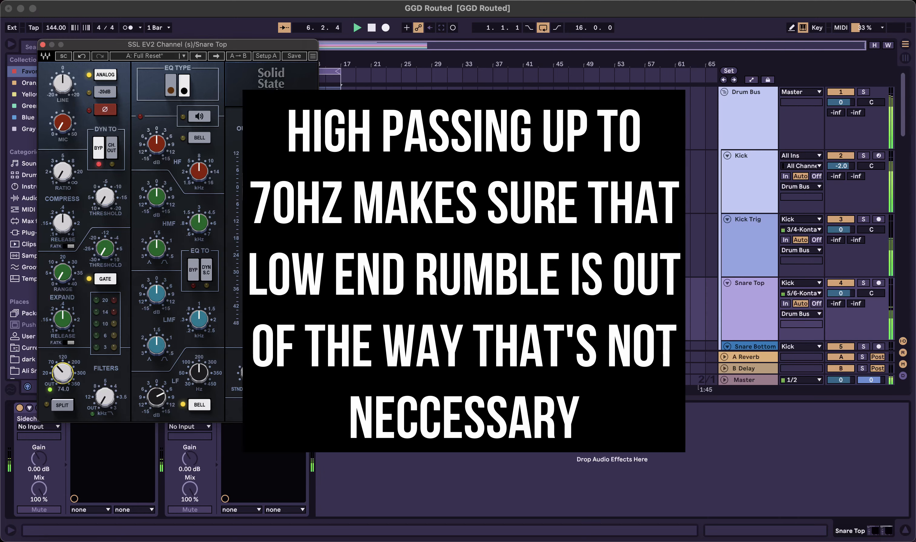
{"action": "key", "text": "space"}
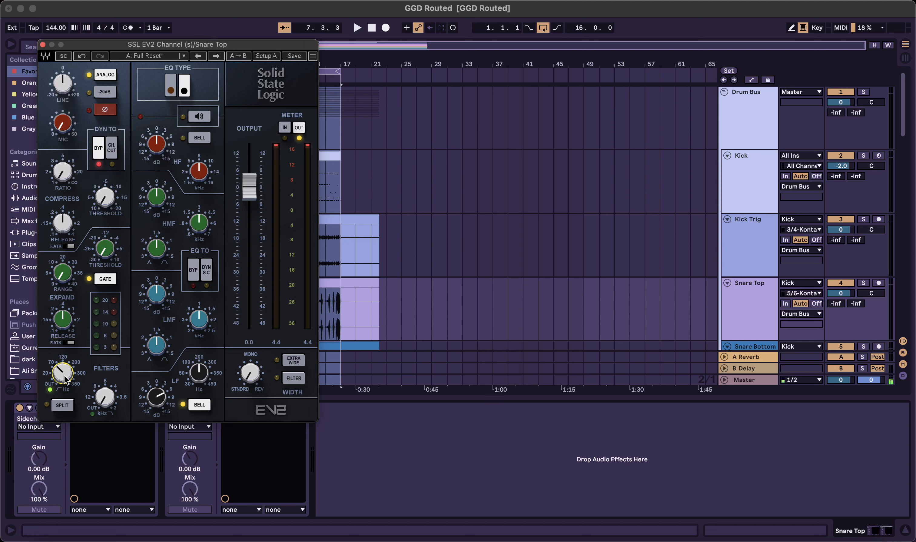
Step: Sweep a boosted HMF band on the second EV2 during playback and set it to 4.3 dB at 2.36 kHz
{"action": "key", "text": "space"}
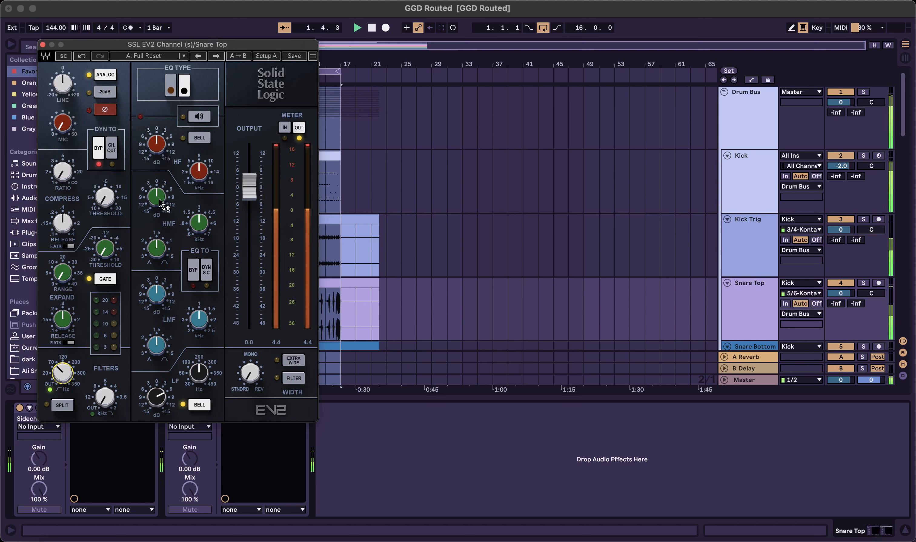
{"action": "mouse_move", "coordinate": [199, 223]}
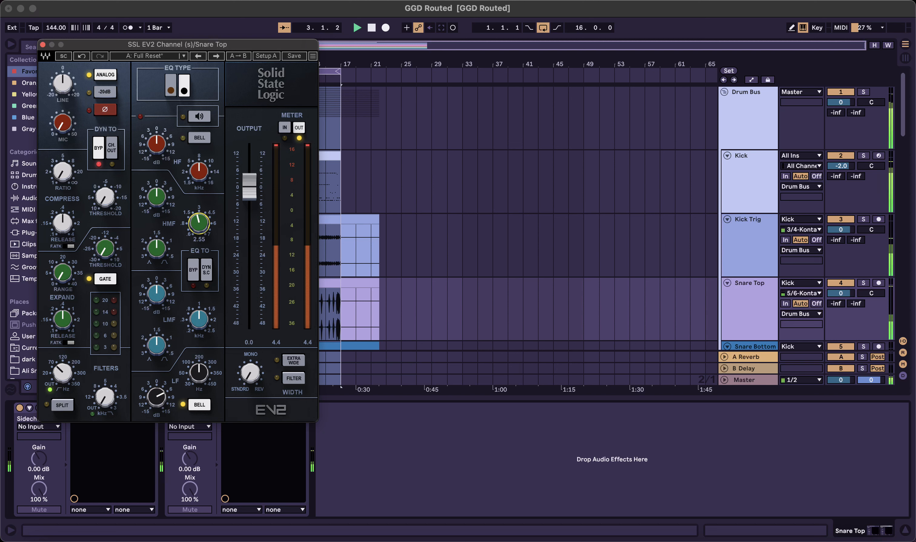
{"action": "left_click_drag", "start_coordinate": [199, 223], "coordinate": [199, 226]}
{"action": "left_click_drag", "start_coordinate": [157, 196], "coordinate": [157, 169]}
{"action": "left_click_drag", "start_coordinate": [199, 222], "coordinate": [199, 229]}
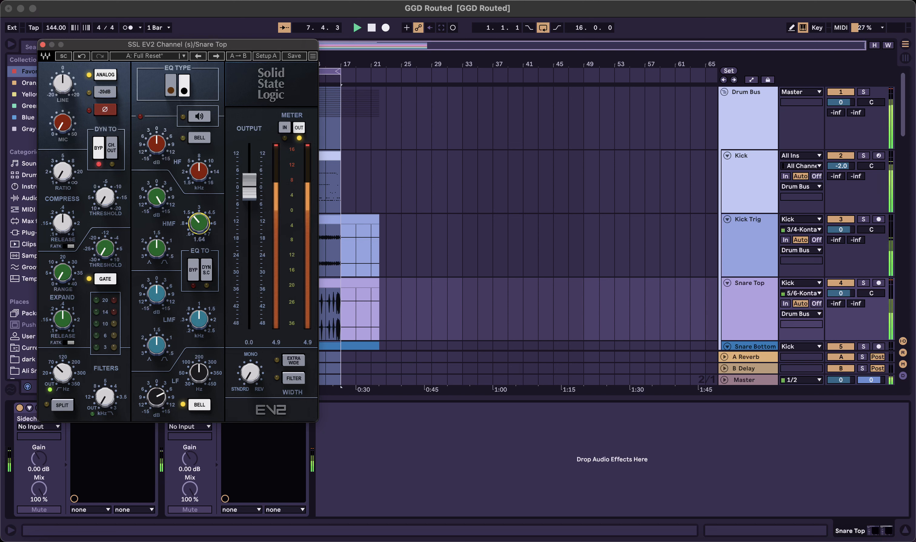
{"action": "left_click_drag", "start_coordinate": [157, 196], "coordinate": [199, 220]}
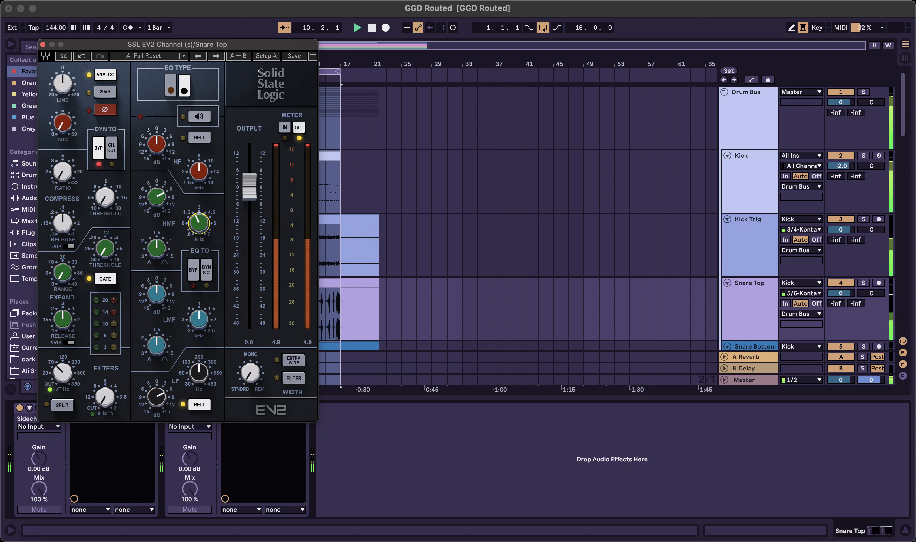
{"action": "left_click_drag", "start_coordinate": [156, 197], "coordinate": [157, 193]}
{"action": "left_click_drag", "start_coordinate": [199, 222], "coordinate": [199, 215]}
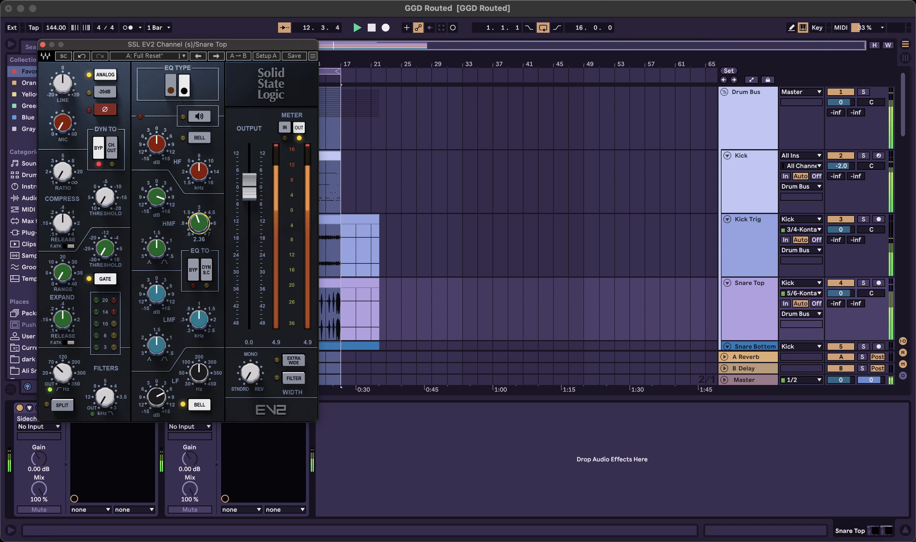
{"action": "left_click_drag", "start_coordinate": [164, 208], "coordinate": [164, 195]}
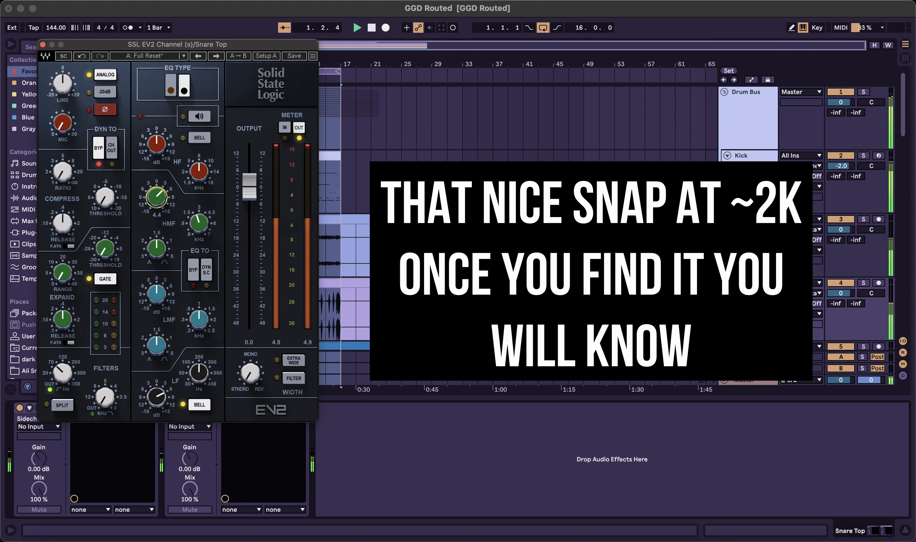
{"action": "left_click_drag", "start_coordinate": [164, 196], "coordinate": [163, 196]}
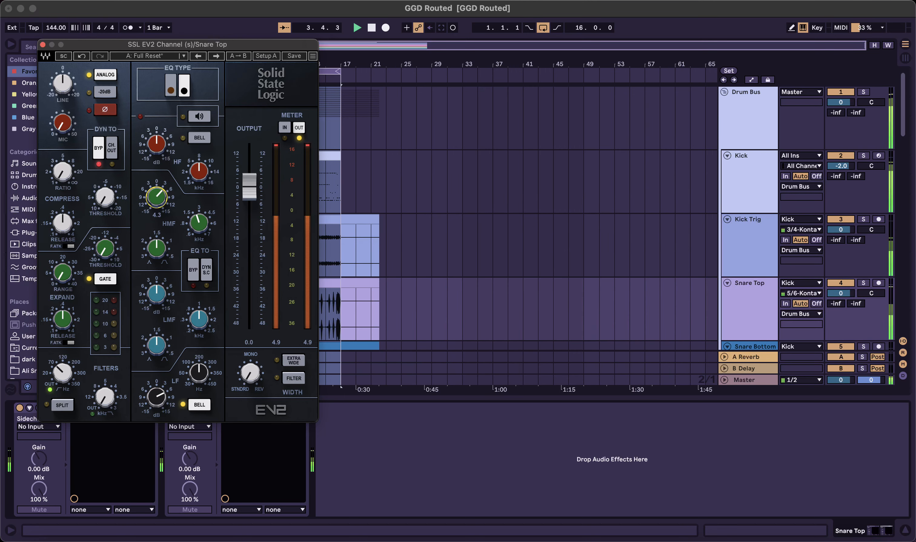
{"action": "key", "text": "space"}
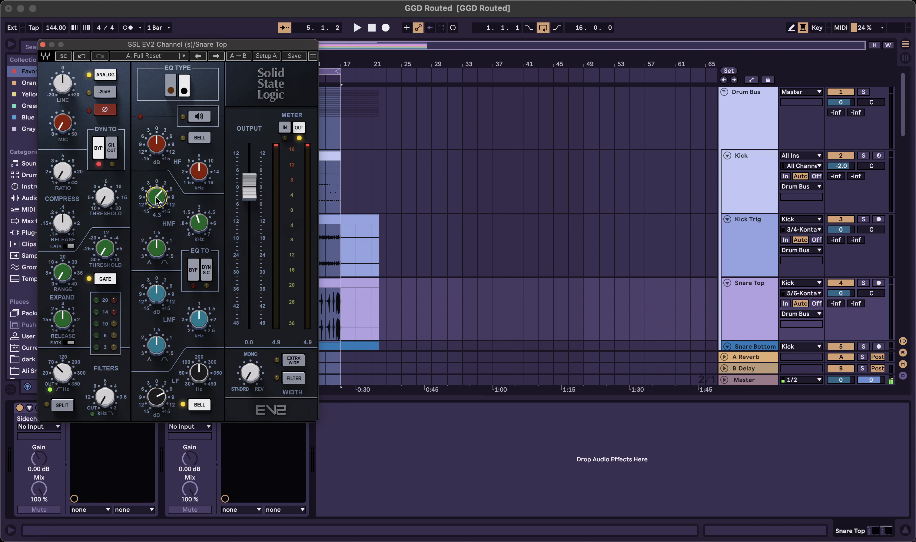
Step: Adjust the HF band gain on the second EV2 while the loop plays
{"action": "key", "text": "space"}
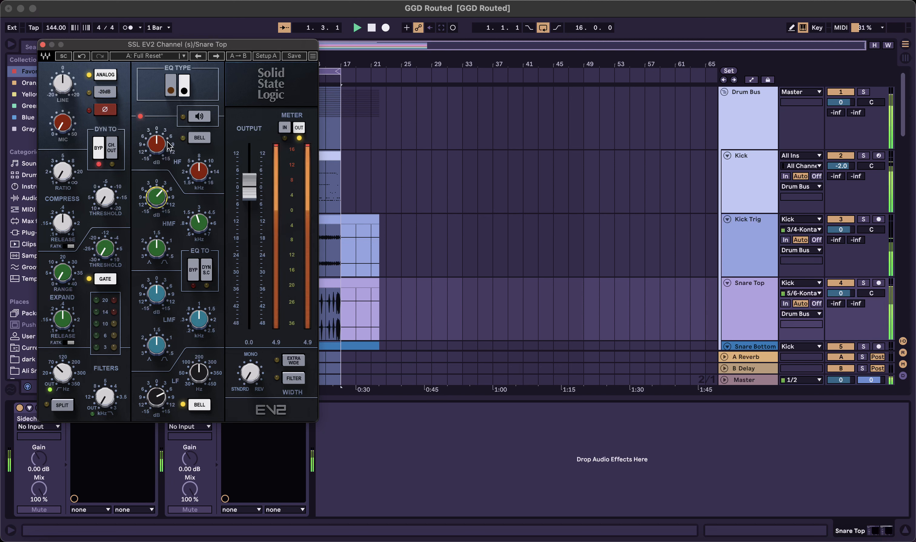
{"action": "mouse_move", "coordinate": [156, 143]}
{"action": "left_mouse_down"}
{"action": "mouse_move", "coordinate": [156, 123]}
{"action": "mouse_move", "coordinate": [159, 153]}
{"action": "left_mouse_up"}
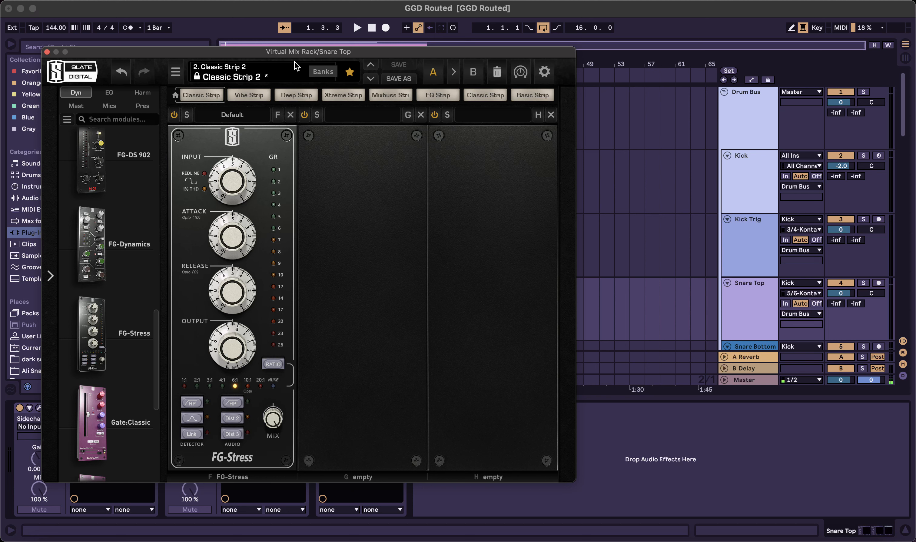
Step: Set the FG-Stress compressor on Snare Top to input 4.60, attack 7.30 and release 4.00 while the loop plays
{"action": "key", "text": "space"}
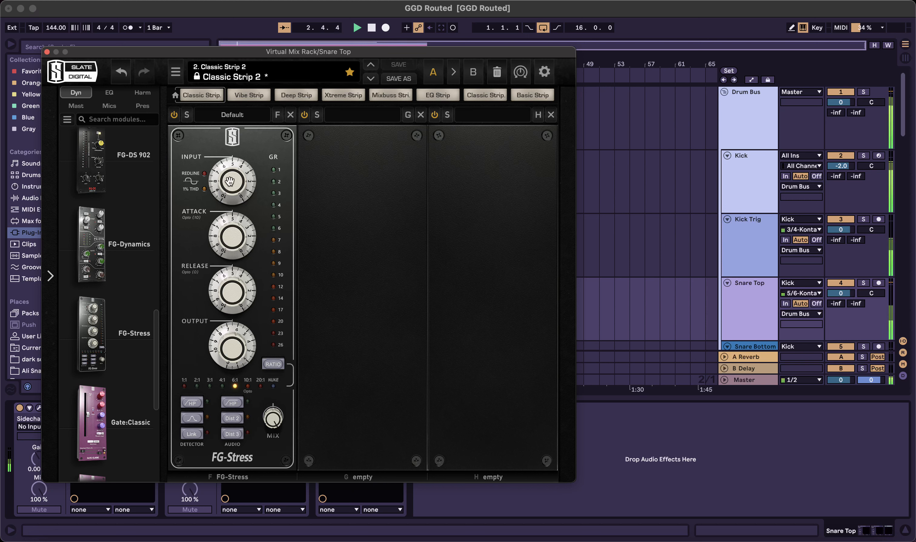
{"action": "mouse_move", "coordinate": [224, 175]}
{"action": "left_mouse_down"}
{"action": "mouse_move", "coordinate": [220, 197]}
{"action": "mouse_move", "coordinate": [220, 187]}
{"action": "left_mouse_up"}
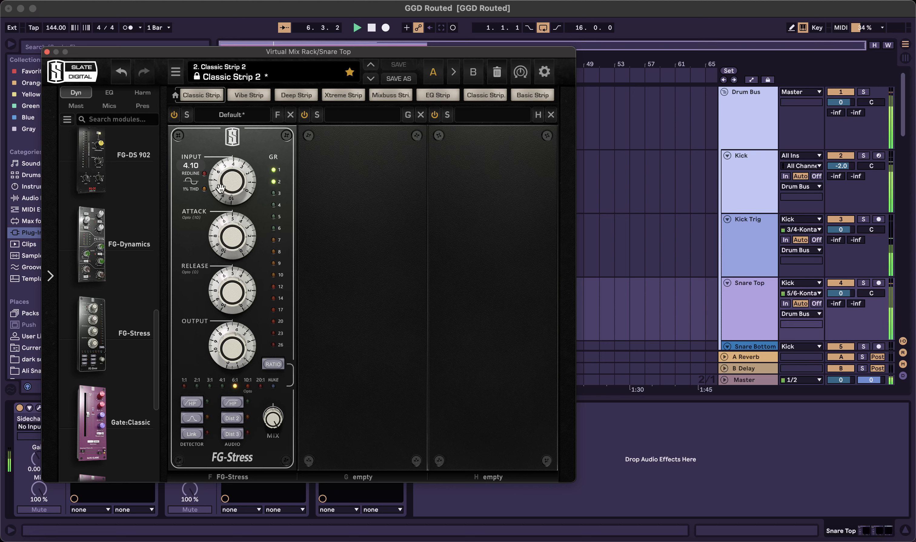
{"action": "left_click_drag", "start_coordinate": [223, 227], "coordinate": [224, 211]}
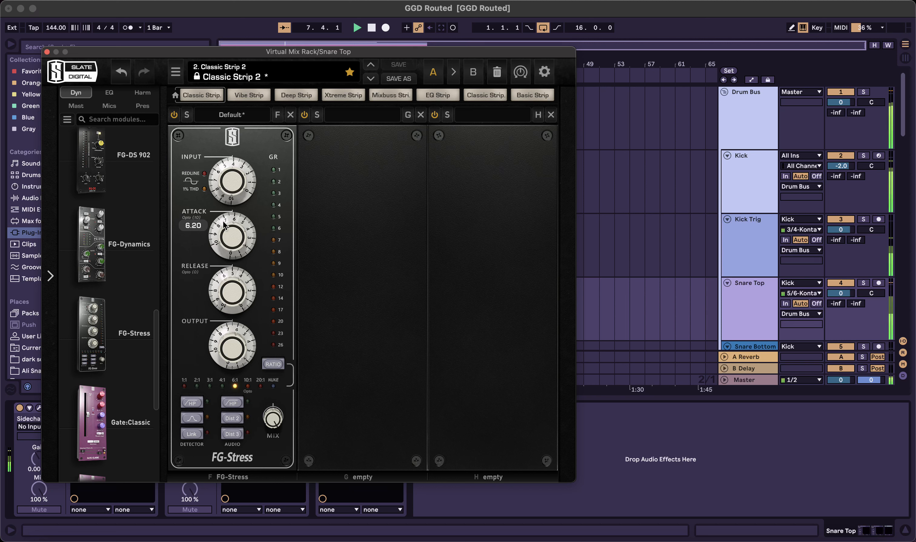
{"action": "mouse_move", "coordinate": [228, 286]}
{"action": "left_mouse_down"}
{"action": "mouse_move", "coordinate": [227, 340]}
{"action": "mouse_move", "coordinate": [223, 278]}
{"action": "left_mouse_up"}
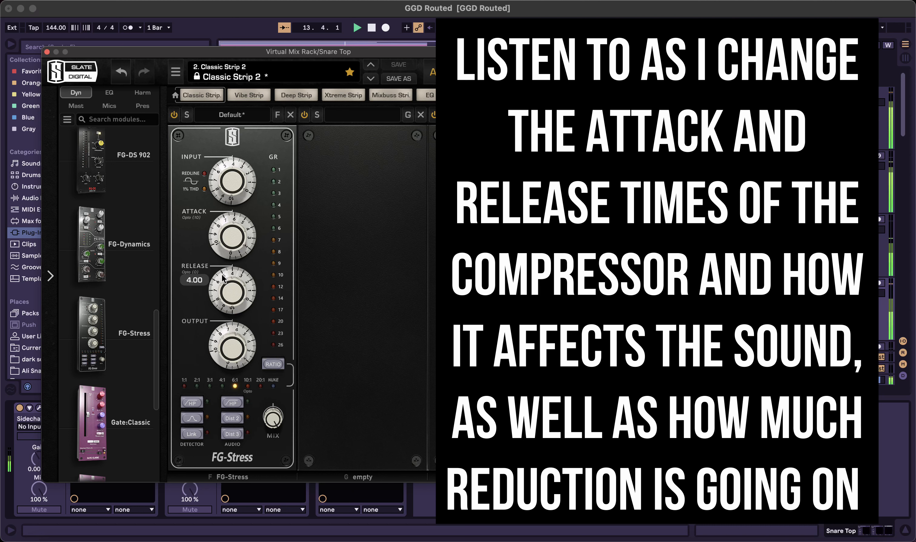
{"action": "left_click_drag", "start_coordinate": [222, 238], "coordinate": [227, 182]}
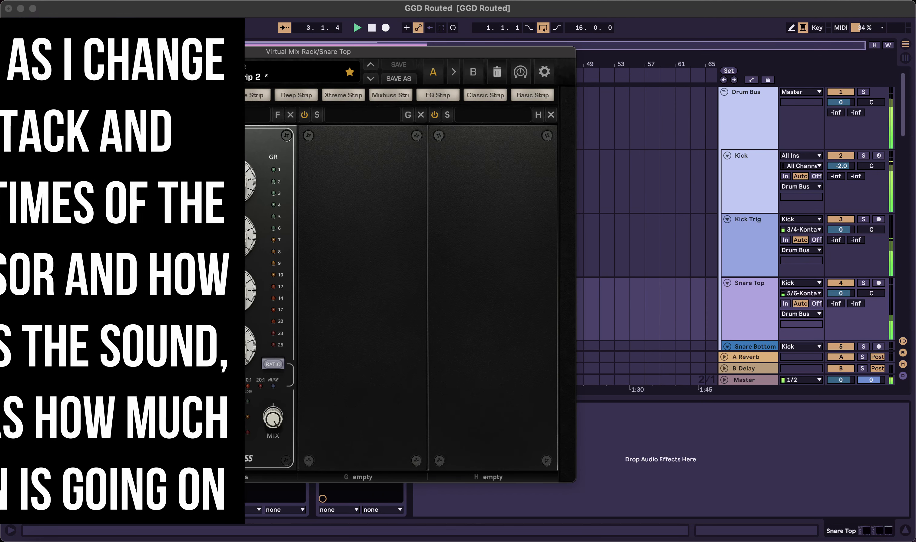
{"action": "left_click_drag", "start_coordinate": [229, 182], "coordinate": [229, 189]}
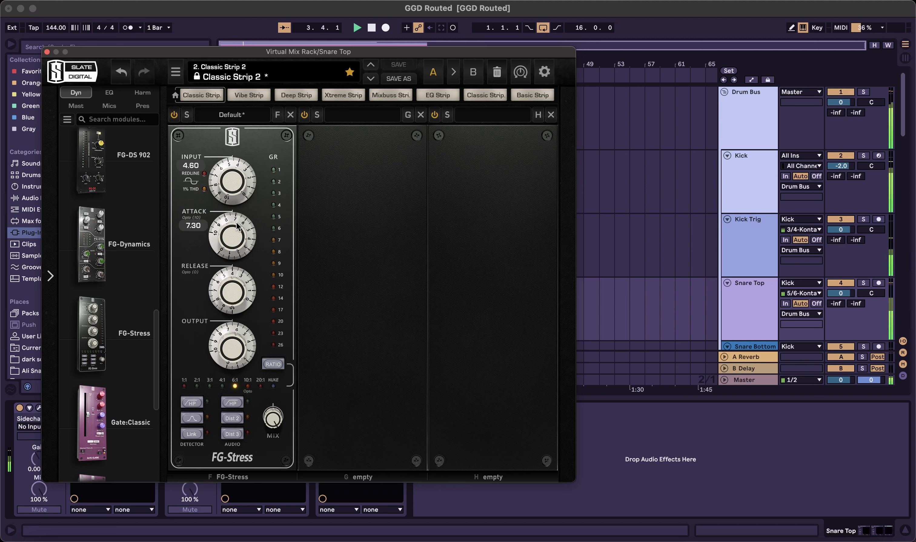
Step: Set the FG-Stress attack to 7.80 and output to 5.60, and readjust its input while the snare loop plays
{"action": "mouse_move", "coordinate": [235, 224]}
{"action": "left_mouse_down"}
{"action": "mouse_move", "coordinate": [237, 214]}
{"action": "mouse_move", "coordinate": [237, 227]}
{"action": "left_mouse_up"}
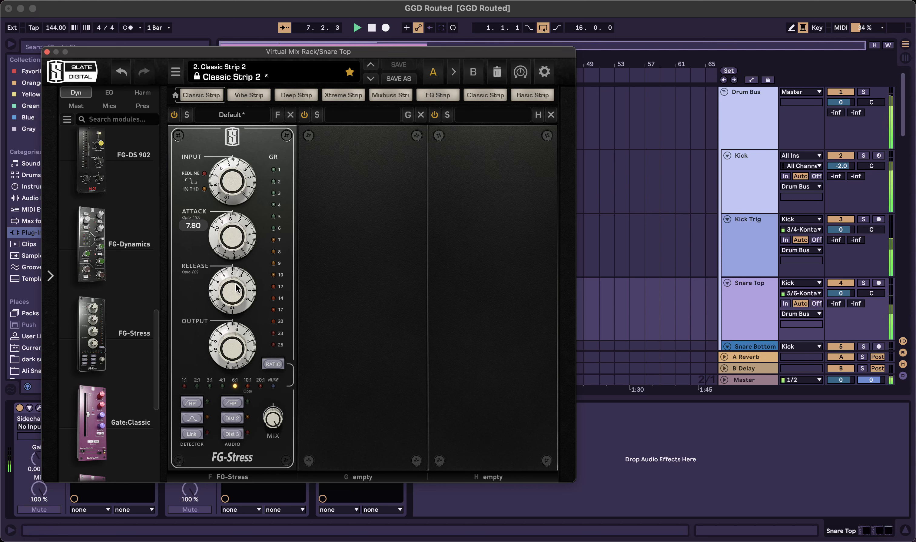
{"action": "left_click_drag", "start_coordinate": [238, 182], "coordinate": [239, 179]}
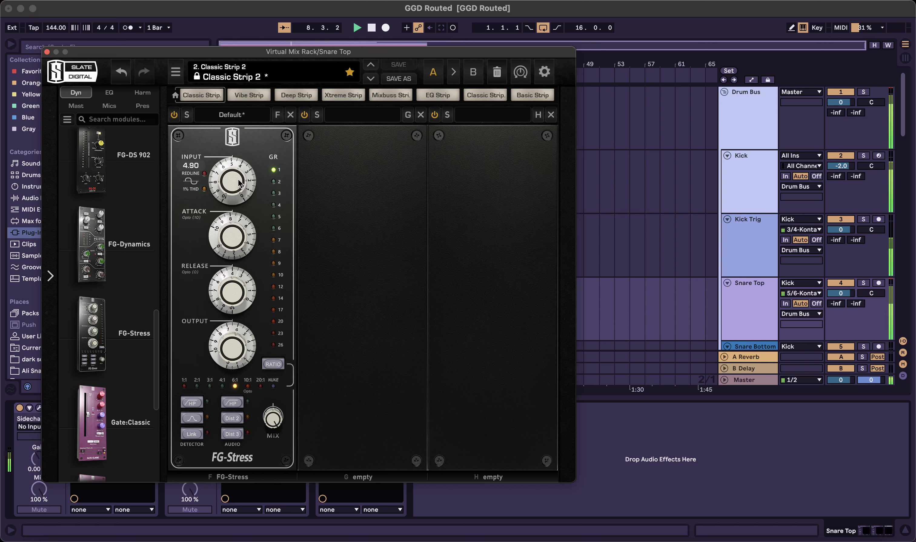
{"action": "left_click_drag", "start_coordinate": [236, 333], "coordinate": [230, 358]}
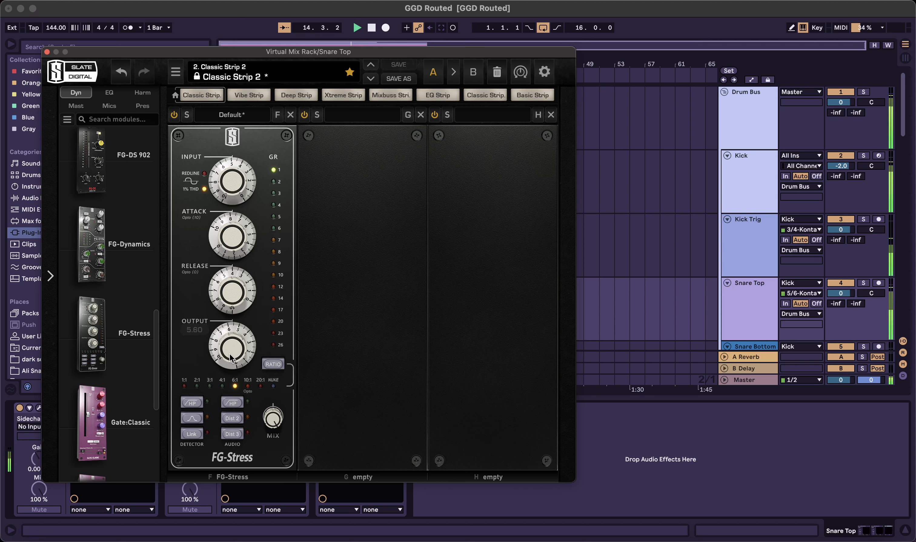
{"action": "left_click_drag", "start_coordinate": [241, 175], "coordinate": [241, 175]}
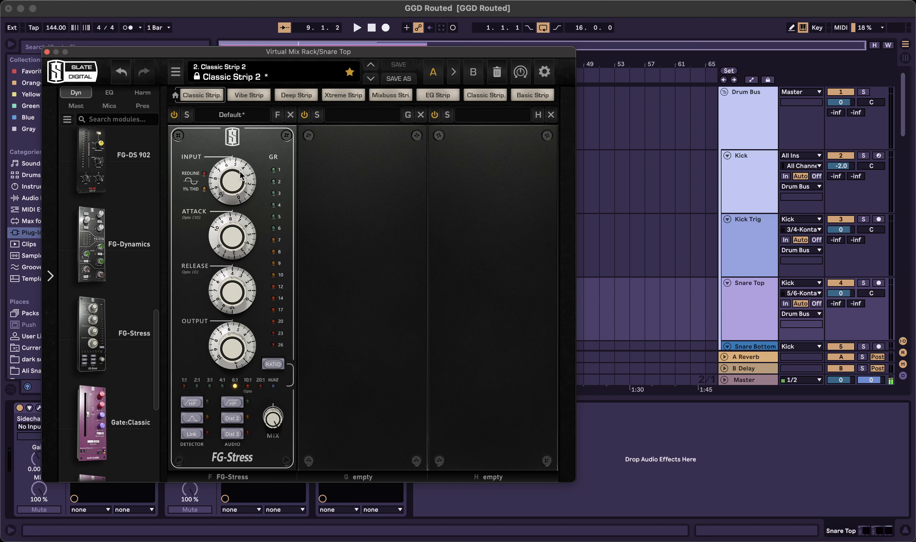
Step: Return to the arrangement, solo the Snare Top track and play the loop to hear its processed sound
{"action": "left_click", "coordinate": [188, 407]}
{"action": "key", "text": "space"}
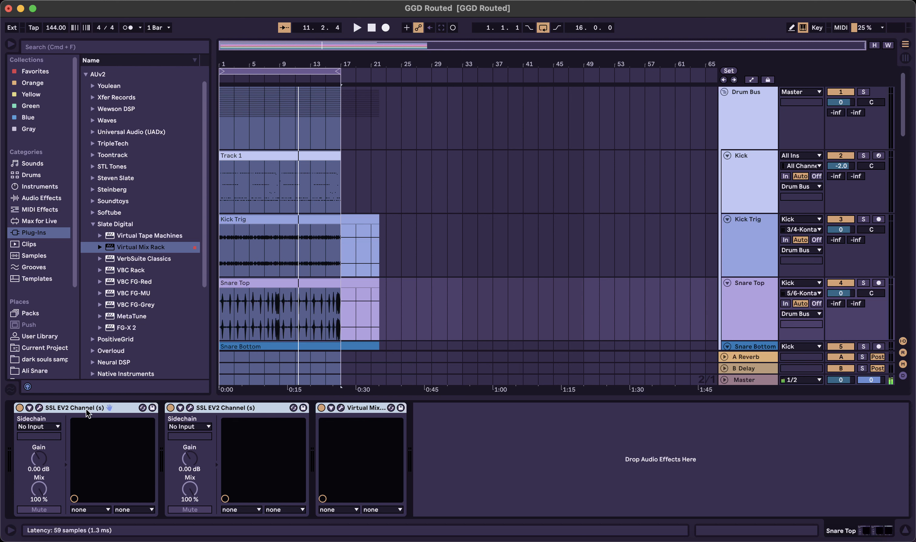
{"action": "key", "text": "space"}
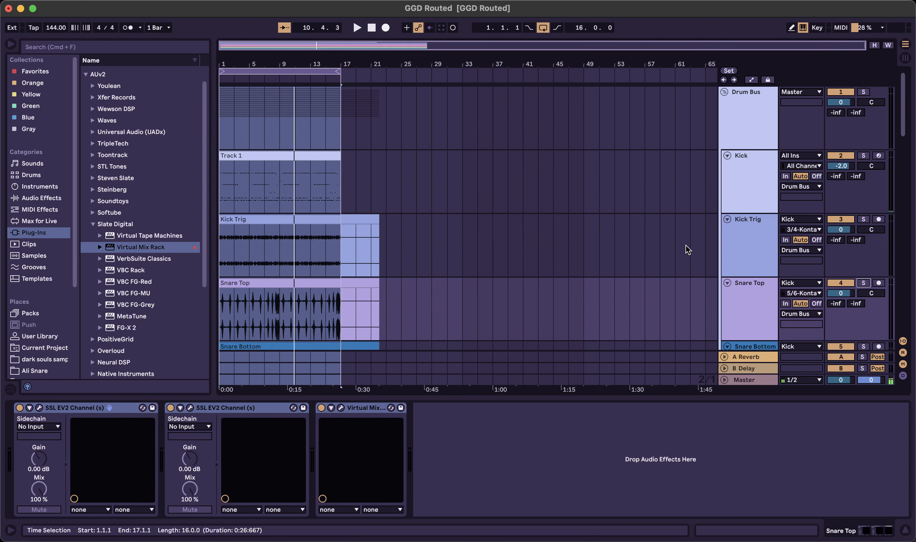
{"action": "left_click", "coordinate": [868, 284]}
{"action": "key", "text": "space"}
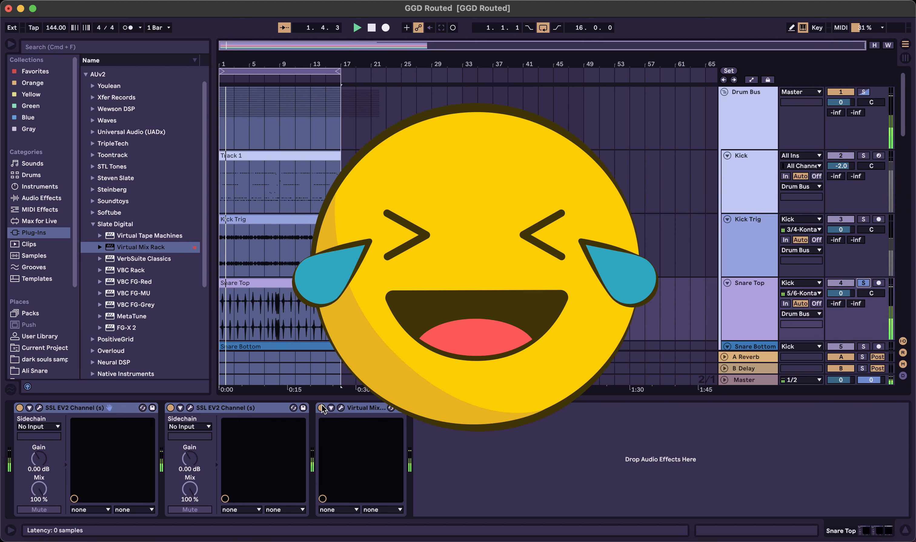